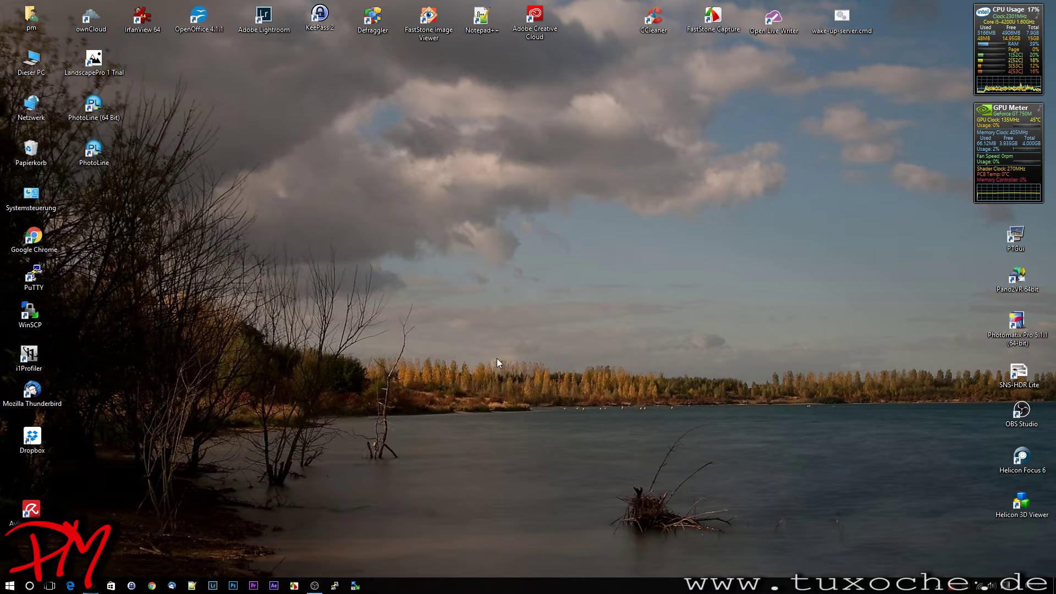
# Start the LandscapePro trial and open the image 141008-Spanien-La Caleta-Fañabe-121518.tif
pyautogui.doubleClick(94, 59)
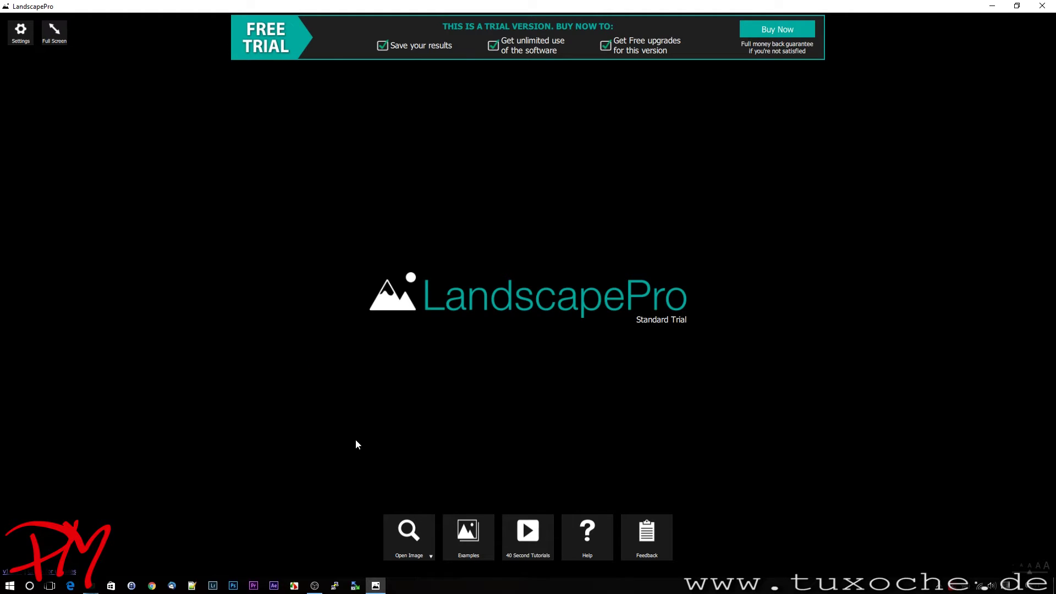
pyautogui.click(402, 546)
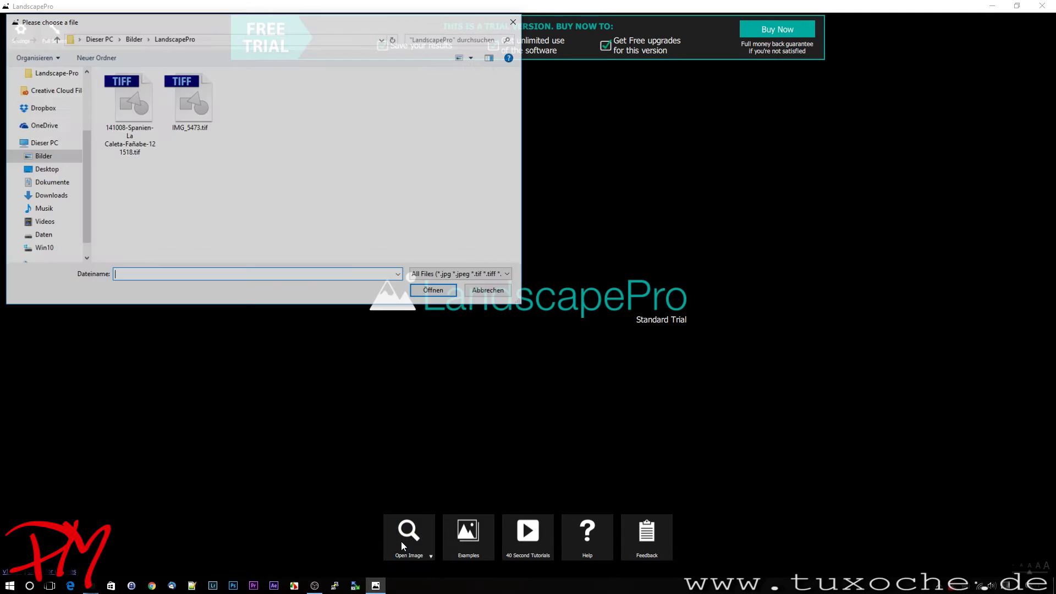
pyautogui.doubleClick(142, 144)
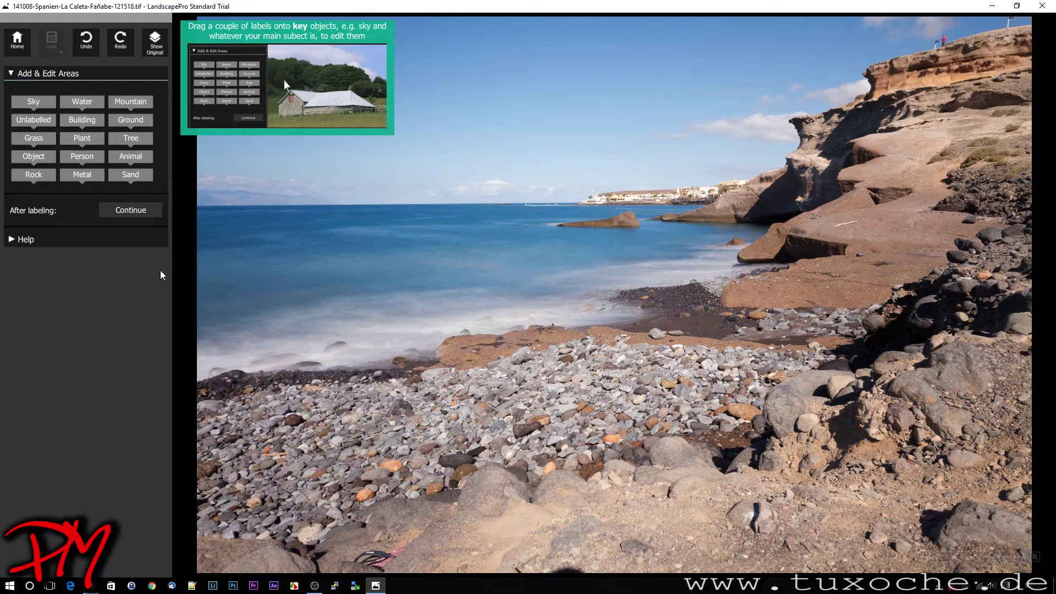
# Label the sky as Sky, the sea as Water and the pebble beach as Rock, and generate the colour-coded areas
pyautogui.moveTo(34, 104); pyautogui.dragTo(520, 107)
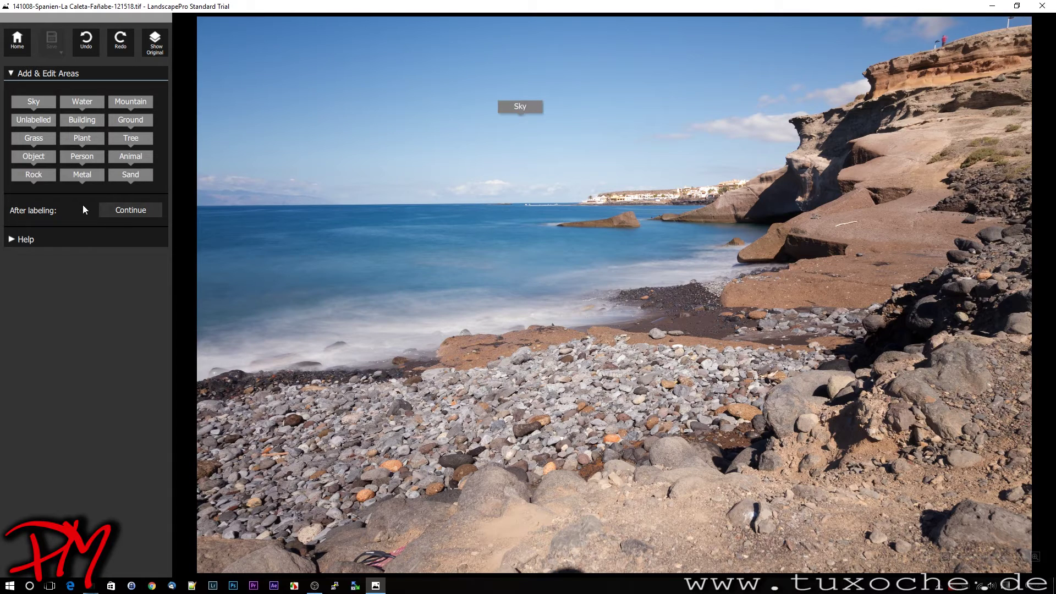
pyautogui.moveTo(86, 126); pyautogui.dragTo(315, 260)
pyautogui.moveTo(272, 411); pyautogui.dragTo(568, 417)
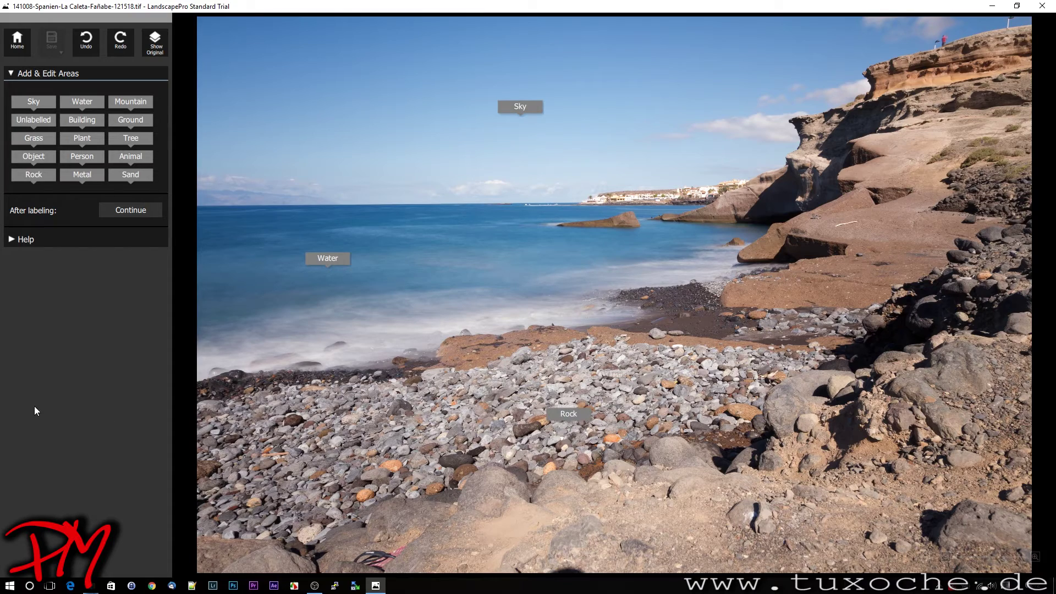
pyautogui.click(130, 210)
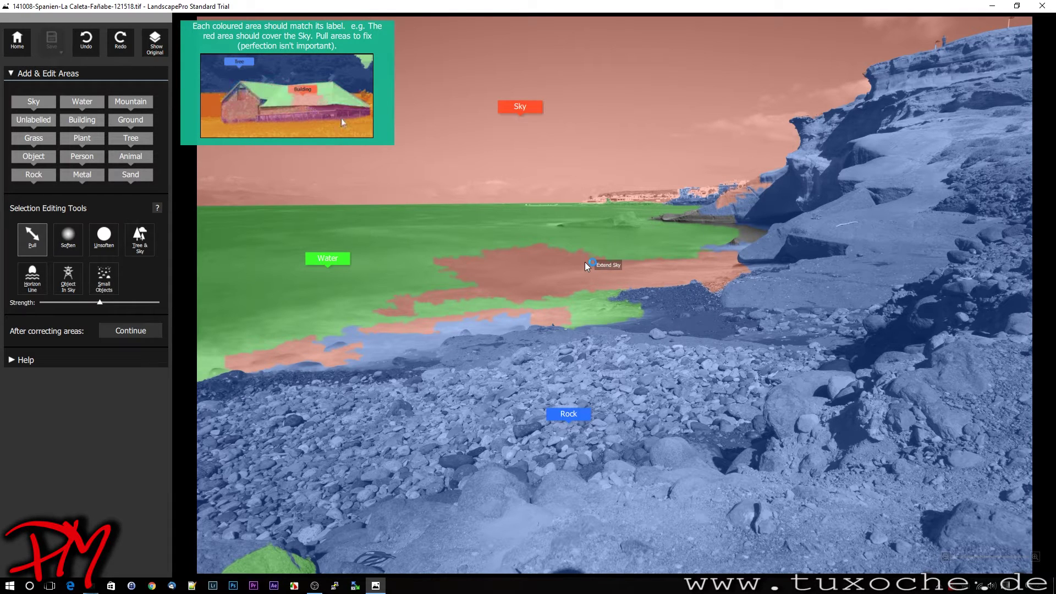
# Correct the detected areas by assigning the whole sea to Water and the foreground stone and distant coastal strip to Rock
pyautogui.click(322, 257)
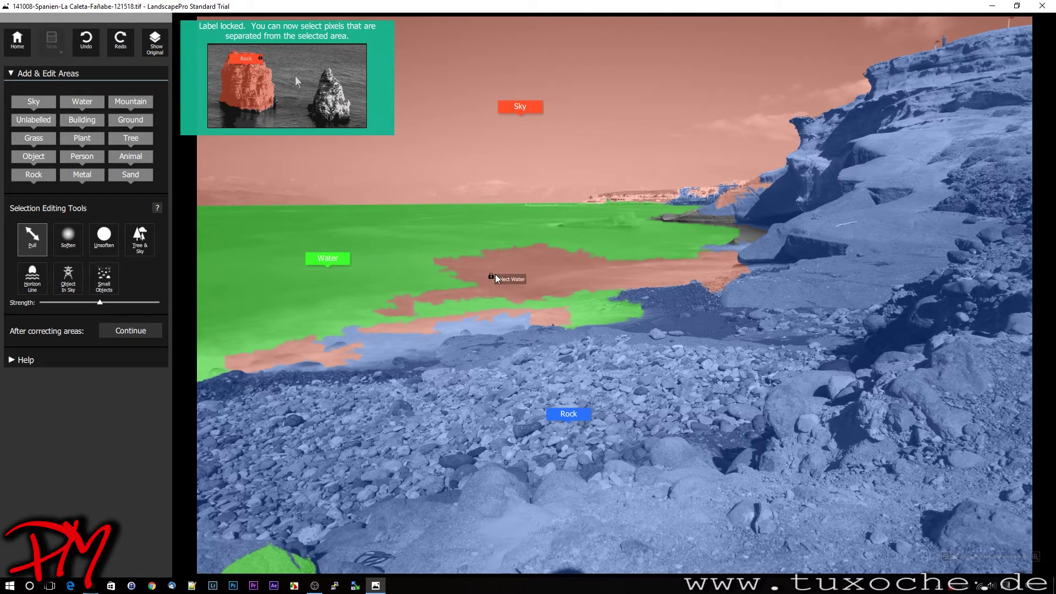
pyautogui.moveTo(478, 259)
pyautogui.mouseDown()
pyautogui.moveTo(499, 282)
pyautogui.moveTo(604, 281)
pyautogui.moveTo(720, 265)
pyautogui.moveTo(740, 232)
pyautogui.moveTo(618, 270)
pyautogui.moveTo(531, 312)
pyautogui.moveTo(425, 325)
pyautogui.moveTo(366, 355)
pyautogui.moveTo(252, 353)
pyautogui.moveTo(422, 313)
pyautogui.moveTo(408, 299)
pyautogui.mouseUp()
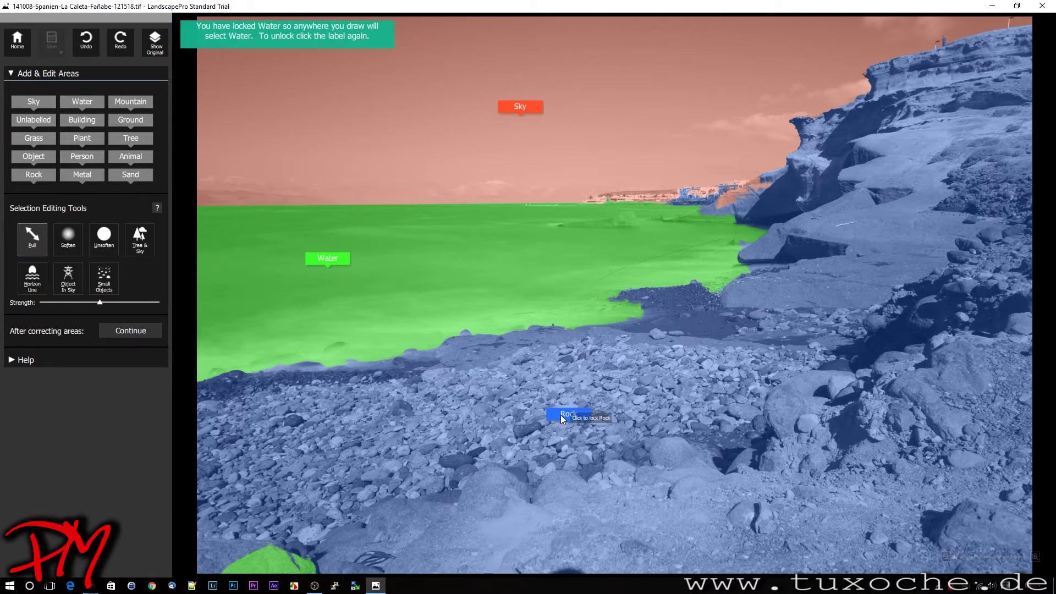
pyautogui.click(560, 414)
pyautogui.moveTo(319, 545); pyautogui.dragTo(226, 562)
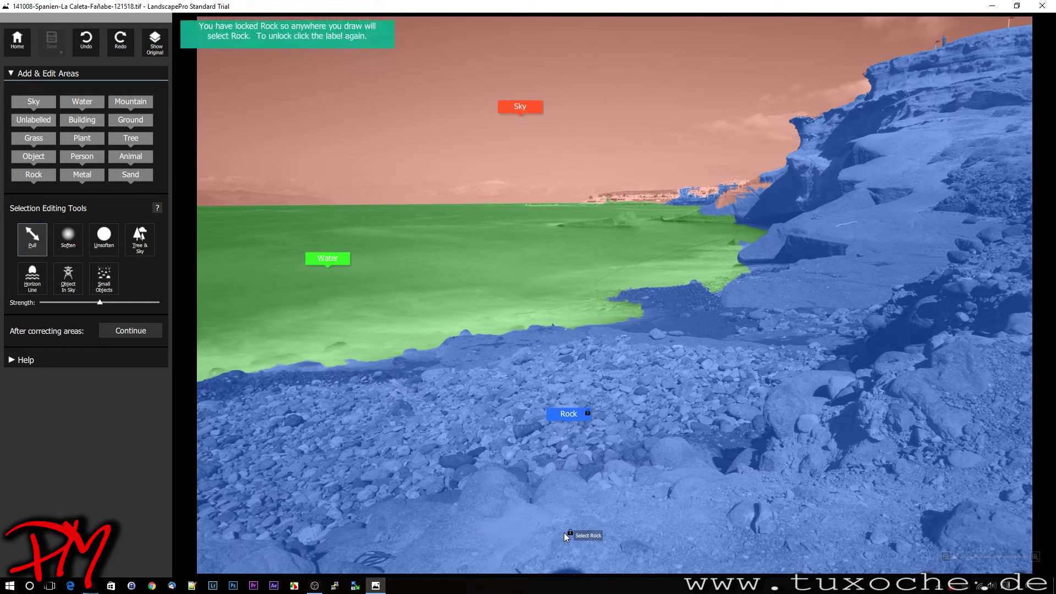
pyautogui.moveTo(730, 197)
pyautogui.mouseDown()
pyautogui.moveTo(595, 200)
pyautogui.moveTo(755, 187)
pyautogui.mouseUp()
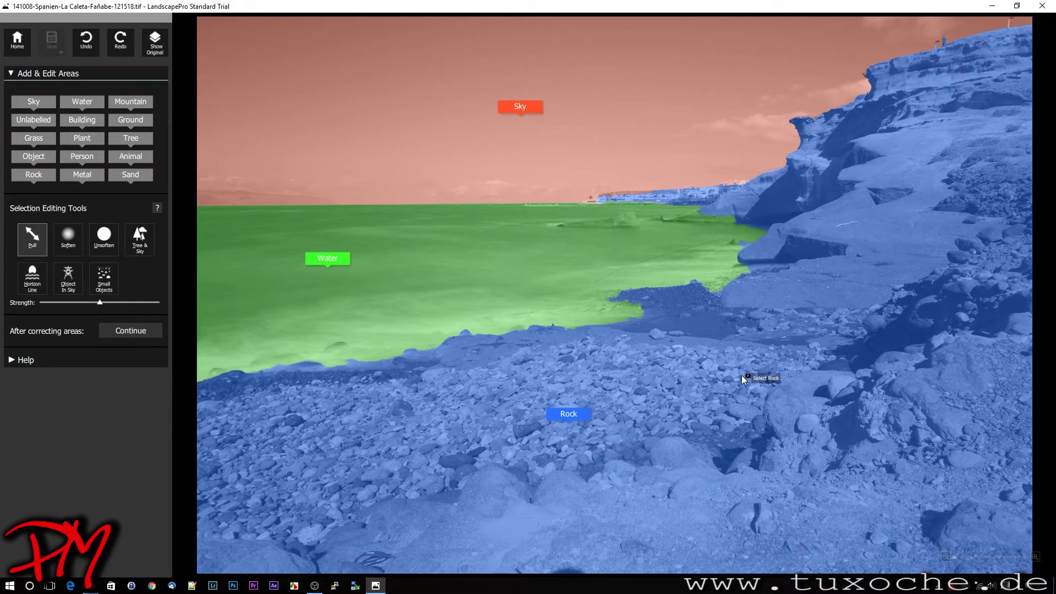
# Lower the strength of the Pull selection tool slightly
pyautogui.scroll(3, 743, 366)
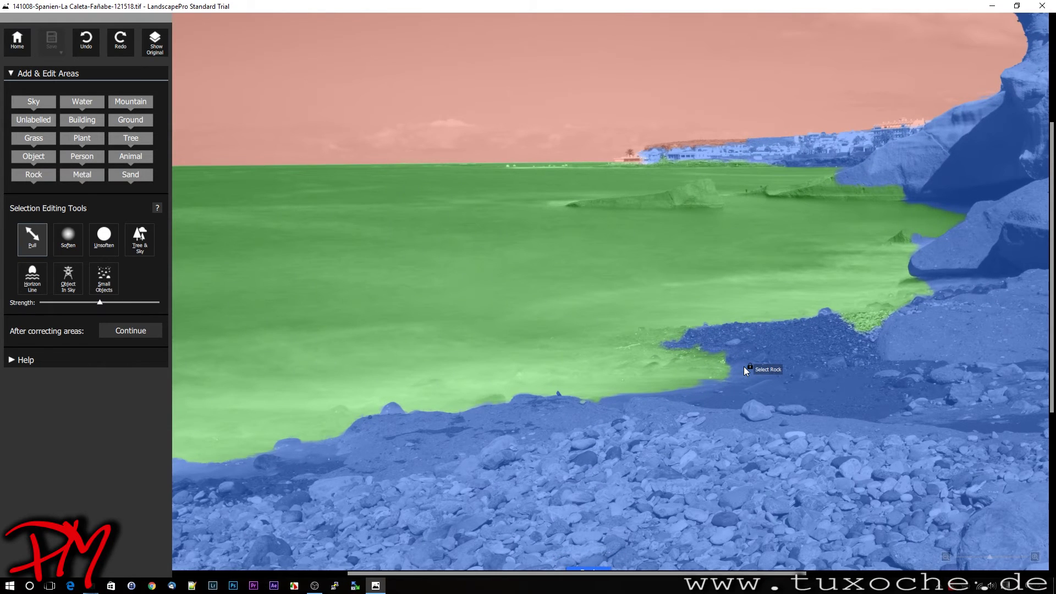
pyautogui.scroll(-3, 743, 366)
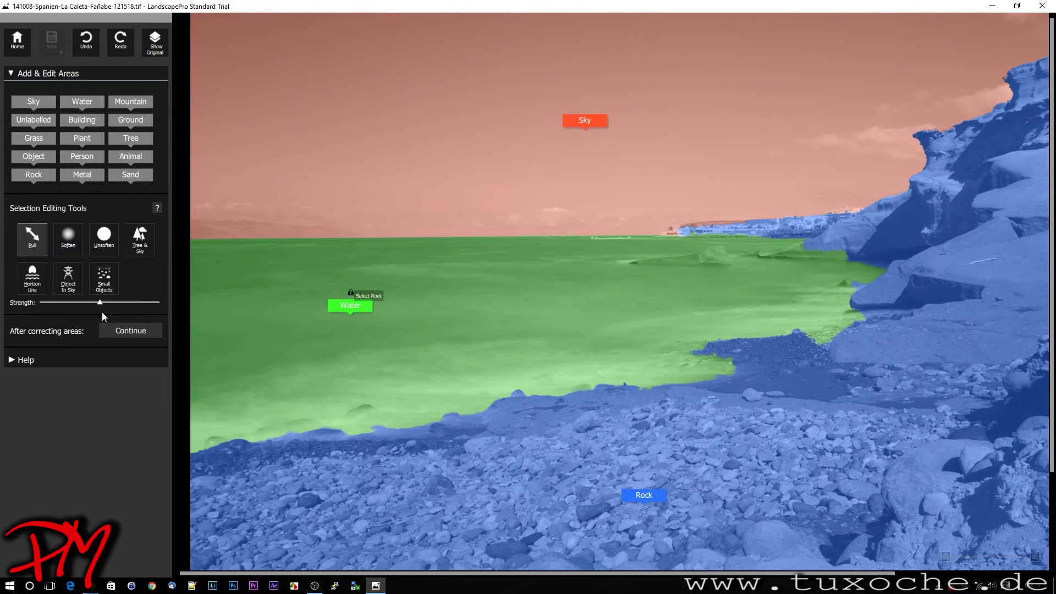
pyautogui.moveTo(99, 303)
pyautogui.mouseDown()
pyautogui.moveTo(55, 305)
pyautogui.moveTo(84, 305)
pyautogui.mouseUp()
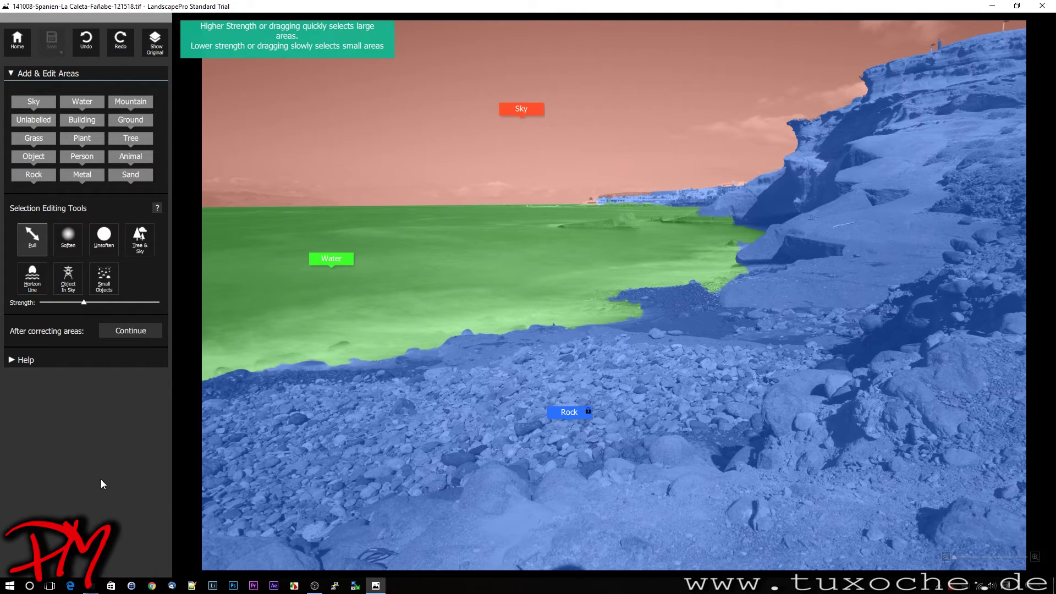
# Accept the corrected areas and align the horizon line with the sea's horizon
pyautogui.click(129, 334)
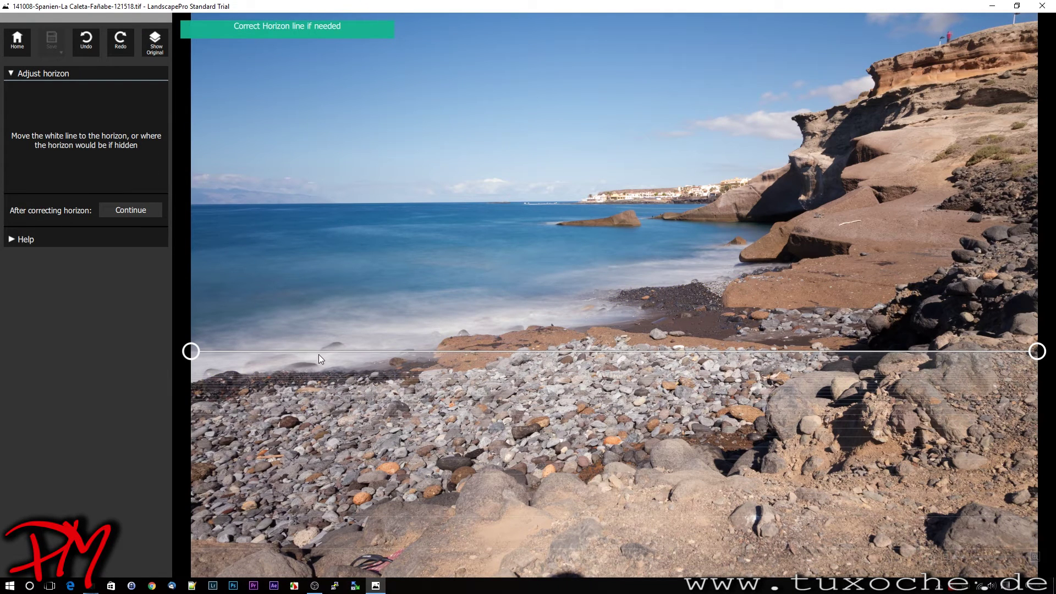
pyautogui.moveTo(319, 352); pyautogui.dragTo(317, 201)
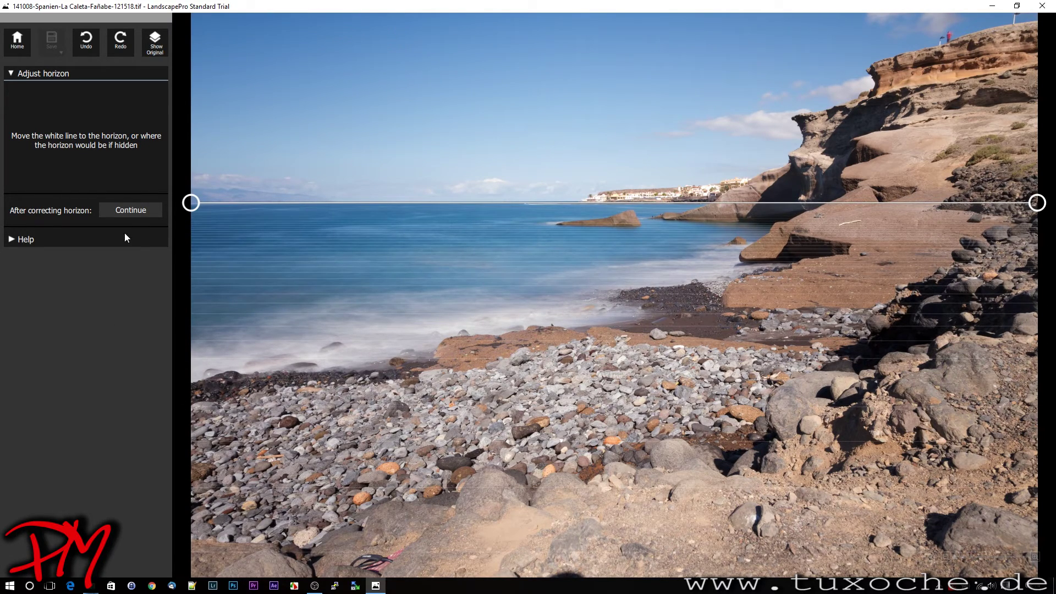
pyautogui.click(130, 211)
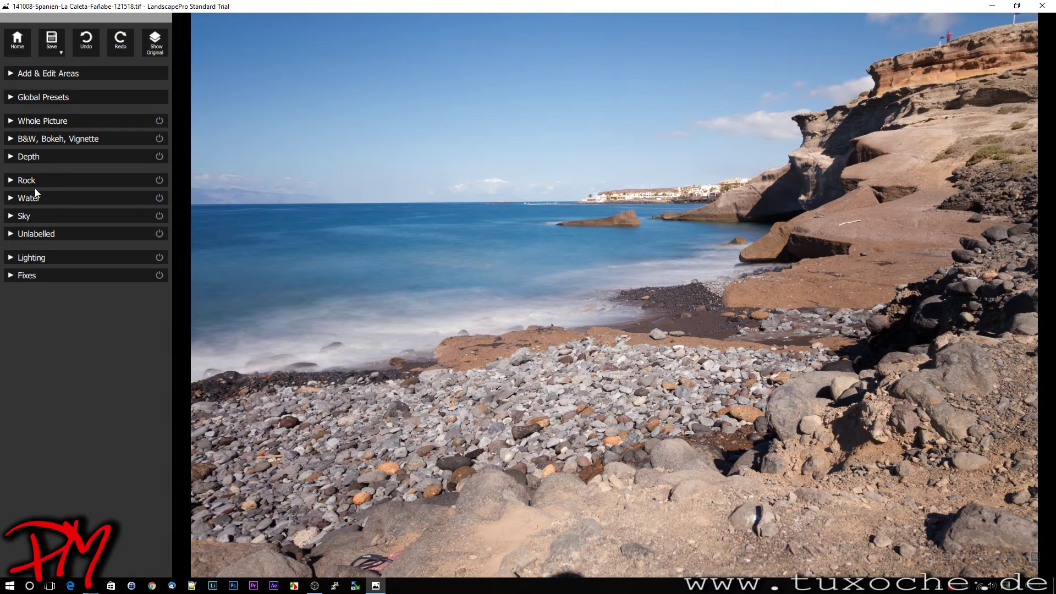
# Look over the Global Presets and the Whole Picture adjustment options
pyautogui.click(40, 102)
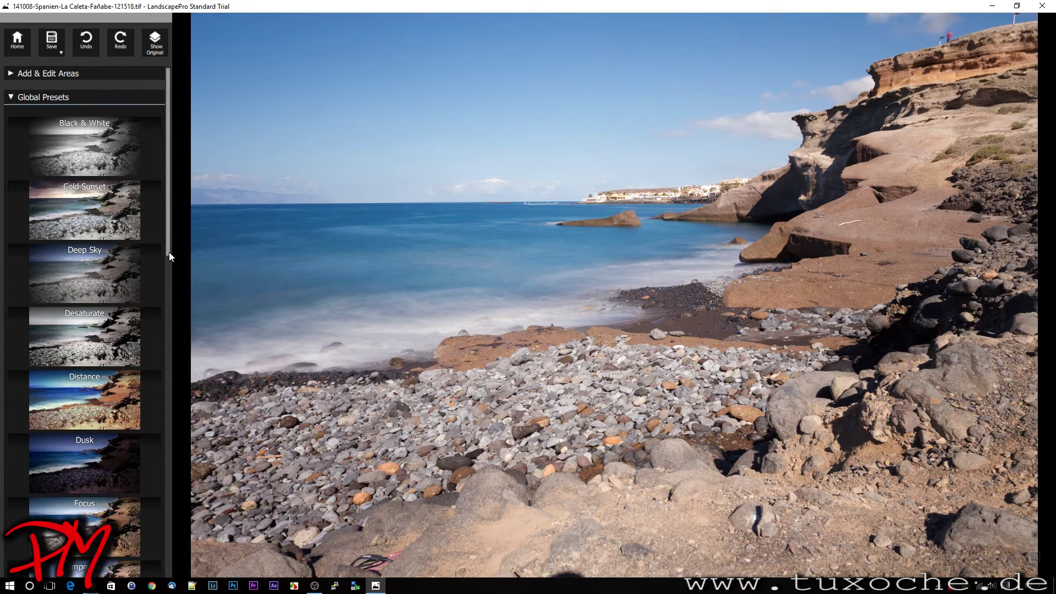
pyautogui.moveTo(169, 252)
pyautogui.mouseDown()
pyautogui.moveTo(168, 429)
pyautogui.moveTo(173, 255)
pyautogui.mouseUp()
pyautogui.click(11, 98)
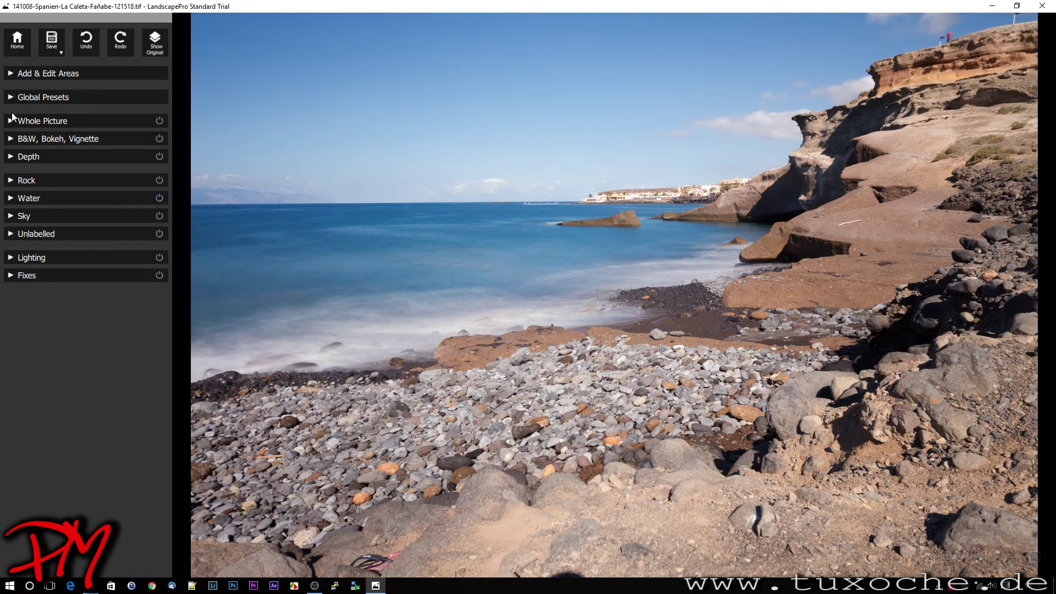
pyautogui.click(11, 120)
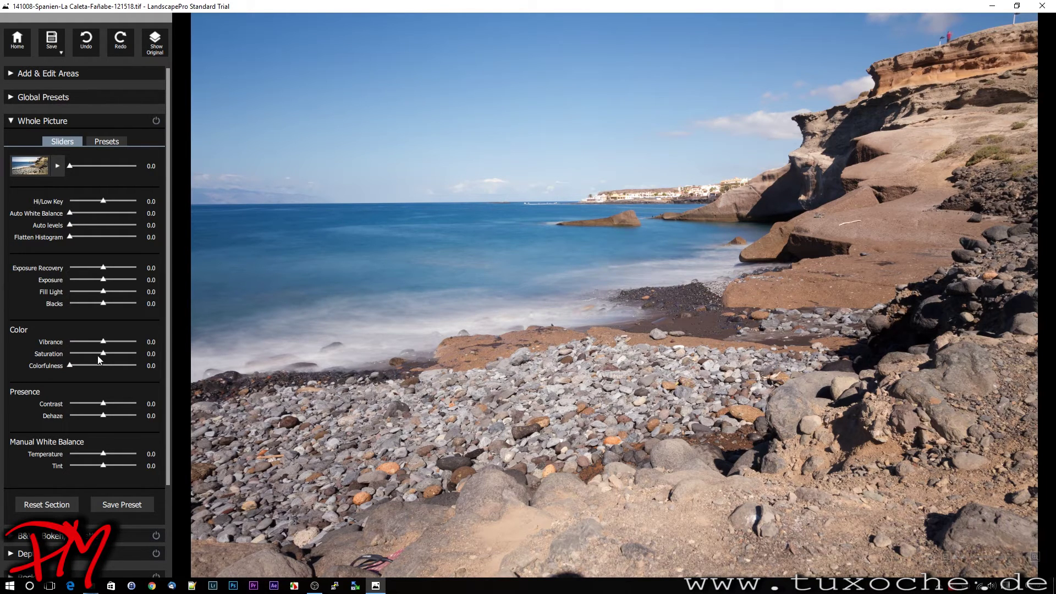
pyautogui.click(11, 122)
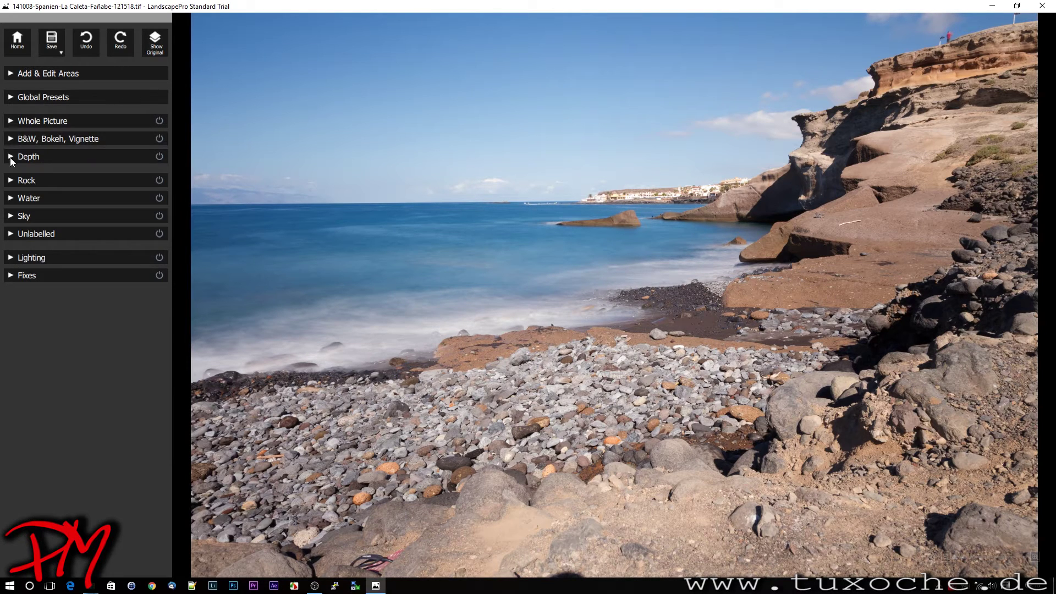
# Adjust the sky with atmosphere exposure -0.37 and cloud contrast 0.34, and replace it with the Busy+ clouds
pyautogui.click(11, 217)
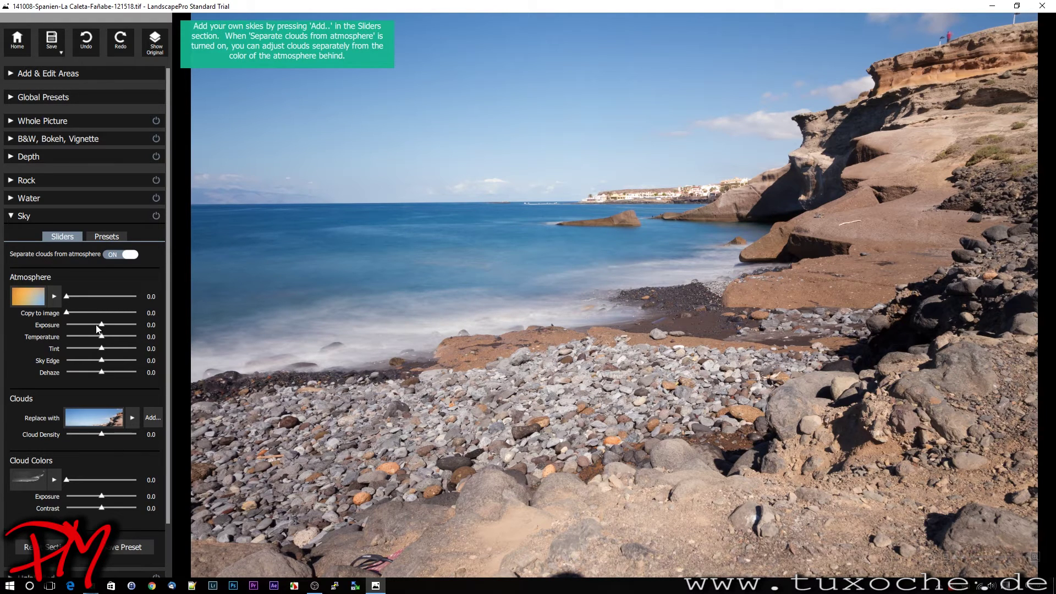
pyautogui.moveTo(102, 327); pyautogui.dragTo(90, 326)
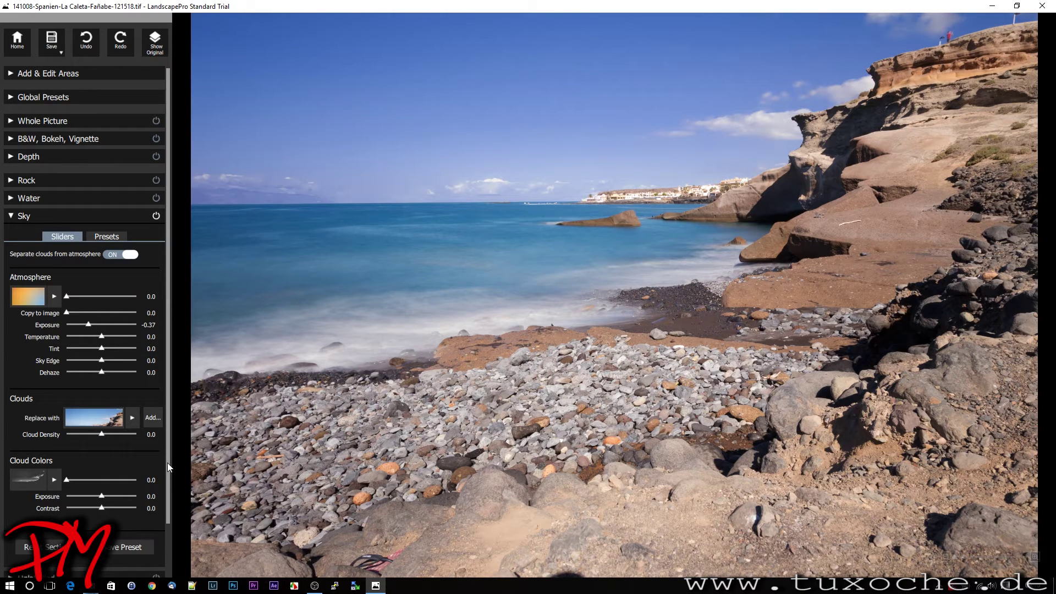
pyautogui.moveTo(167, 463); pyautogui.dragTo(166, 494)
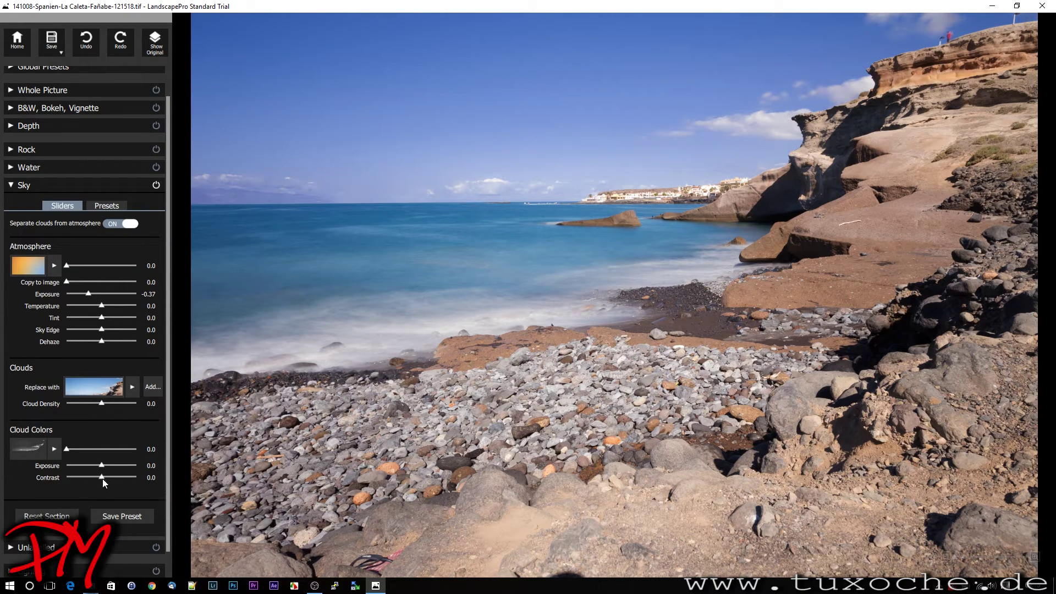
pyautogui.moveTo(102, 477); pyautogui.dragTo(112, 482)
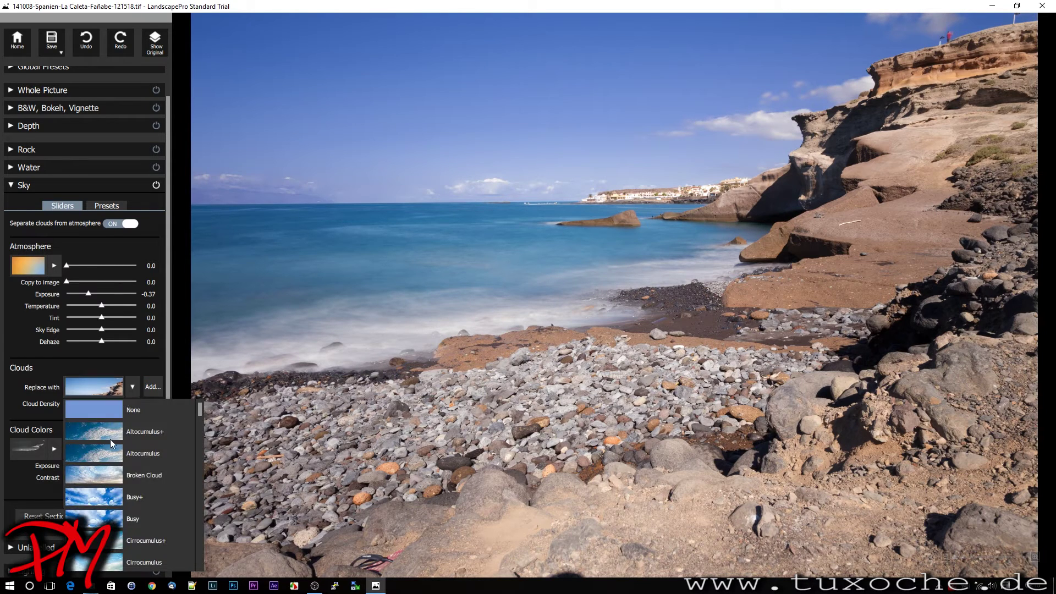
pyautogui.click(94, 494)
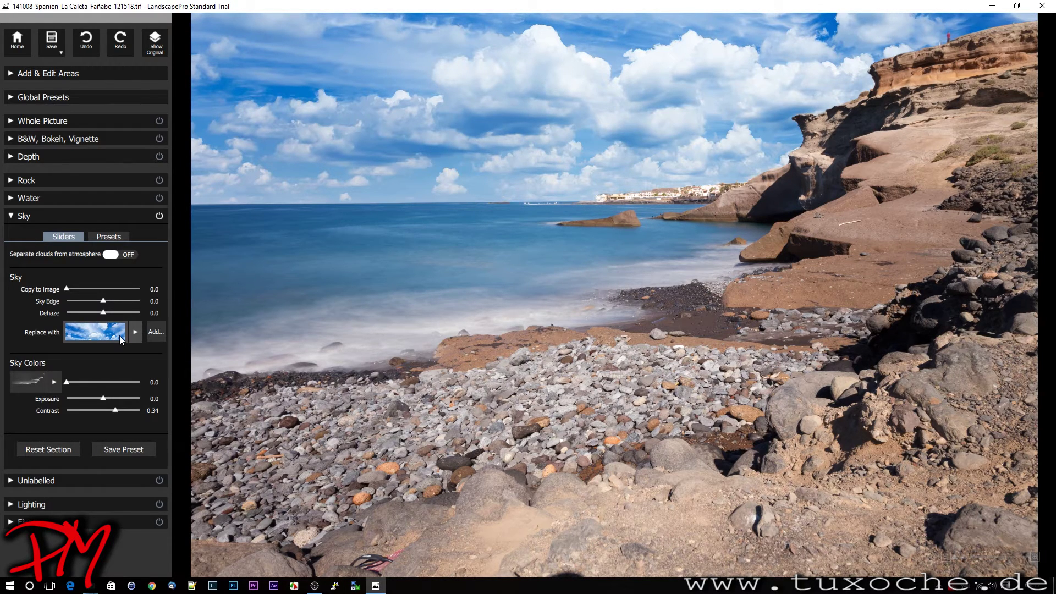
# Set the water's contrast to 0.53 and its saturation to 0.26
pyautogui.click(11, 198)
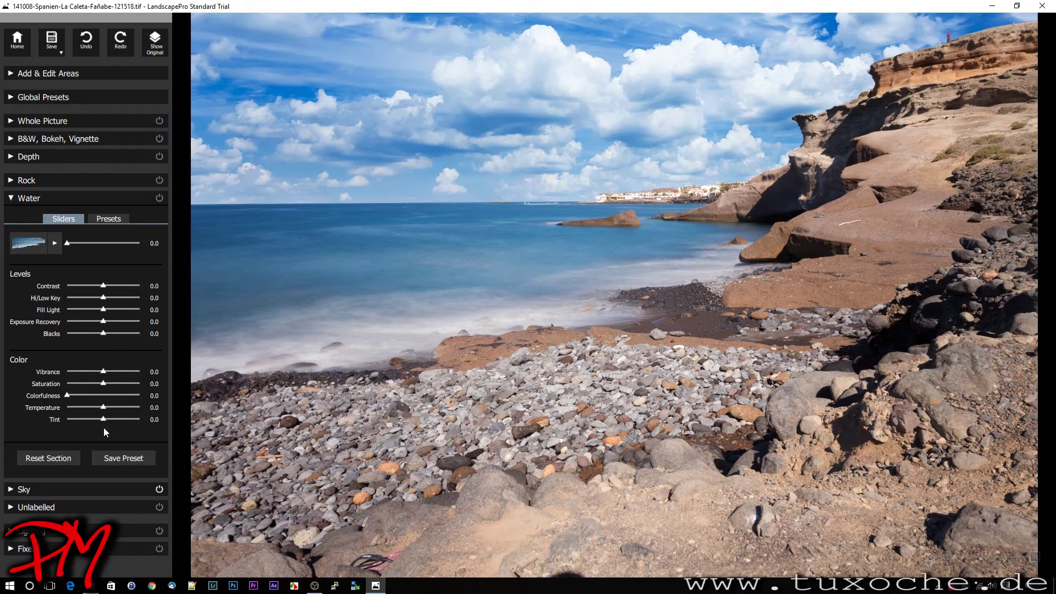
pyautogui.click(104, 287)
pyautogui.moveTo(105, 287); pyautogui.dragTo(117, 292)
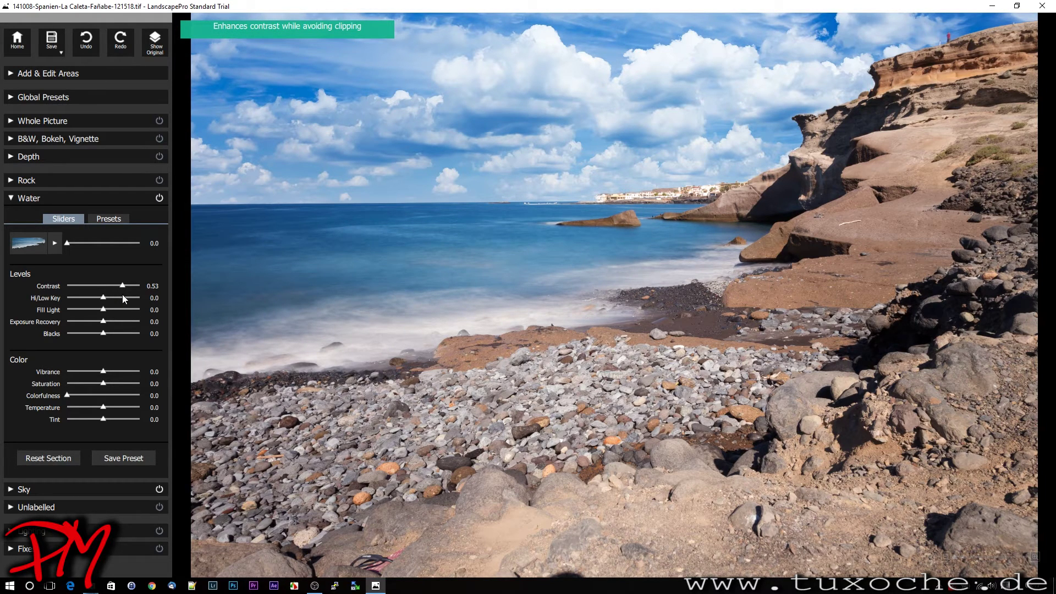
pyautogui.click(93, 379)
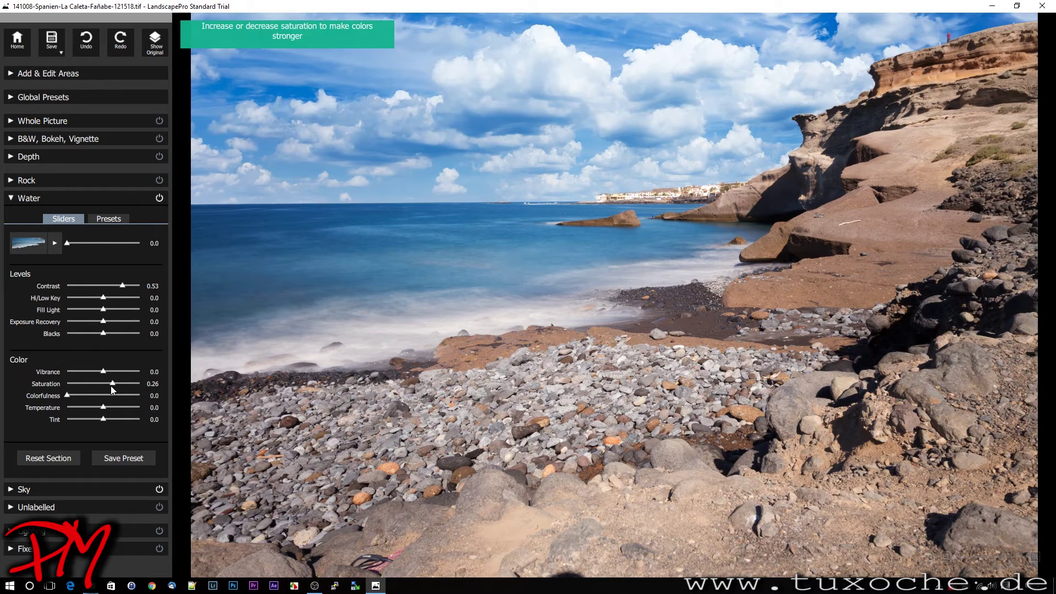
pyautogui.click(11, 199)
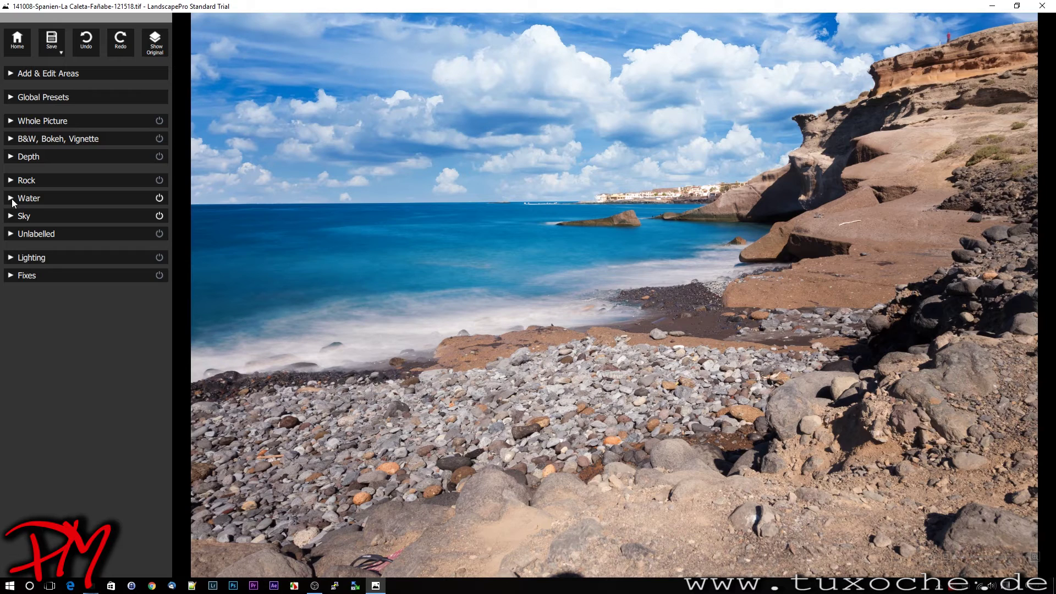
# Try a lighting strength of 0.21 with several light directions, and reset the Lighting section
pyautogui.click(9, 259)
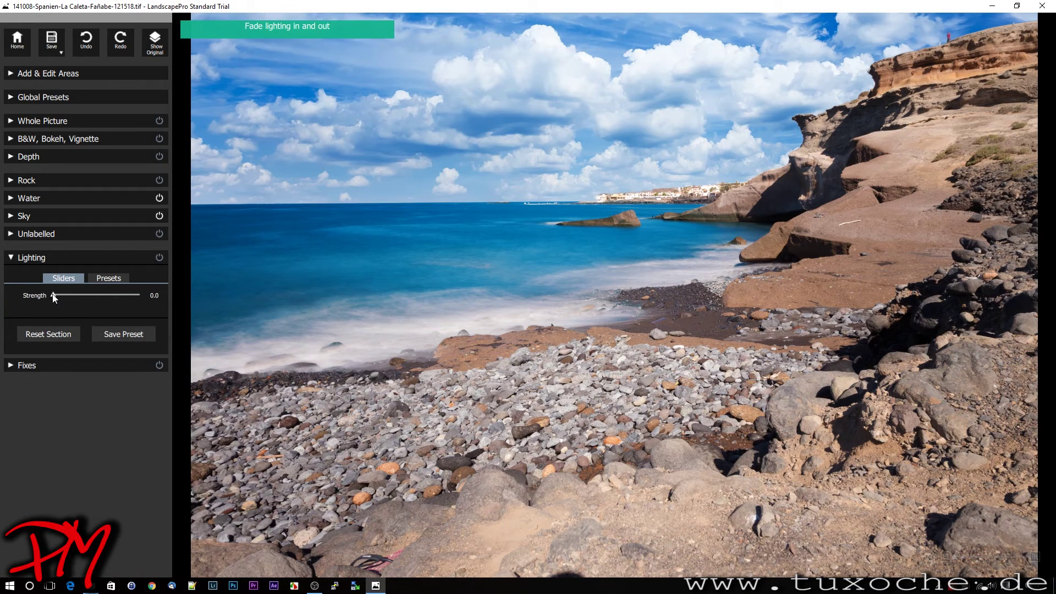
pyautogui.moveTo(55, 295); pyautogui.dragTo(57, 295)
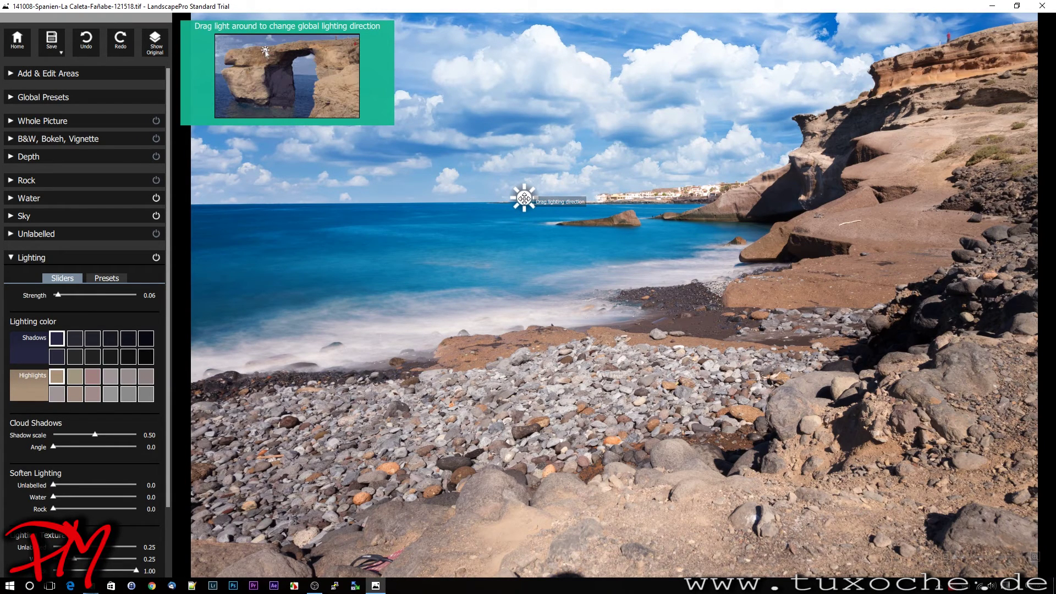
pyautogui.moveTo(523, 199)
pyautogui.mouseDown()
pyautogui.moveTo(578, 158)
pyautogui.moveTo(731, 123)
pyautogui.moveTo(790, 65)
pyautogui.moveTo(509, 82)
pyautogui.mouseUp()
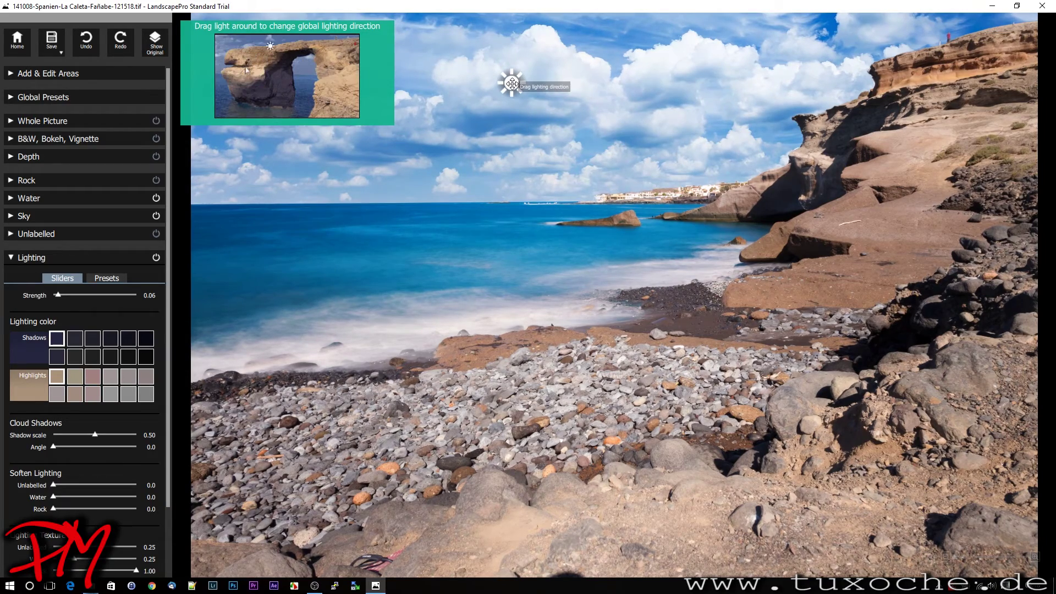
pyautogui.moveTo(60, 296); pyautogui.dragTo(70, 300)
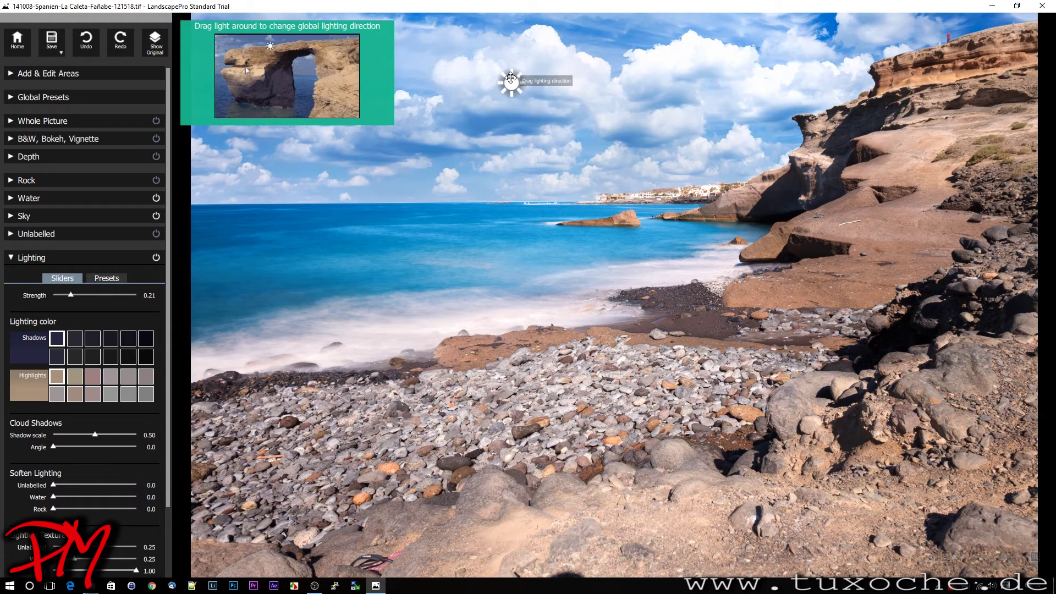
pyautogui.moveTo(511, 78); pyautogui.dragTo(795, 73)
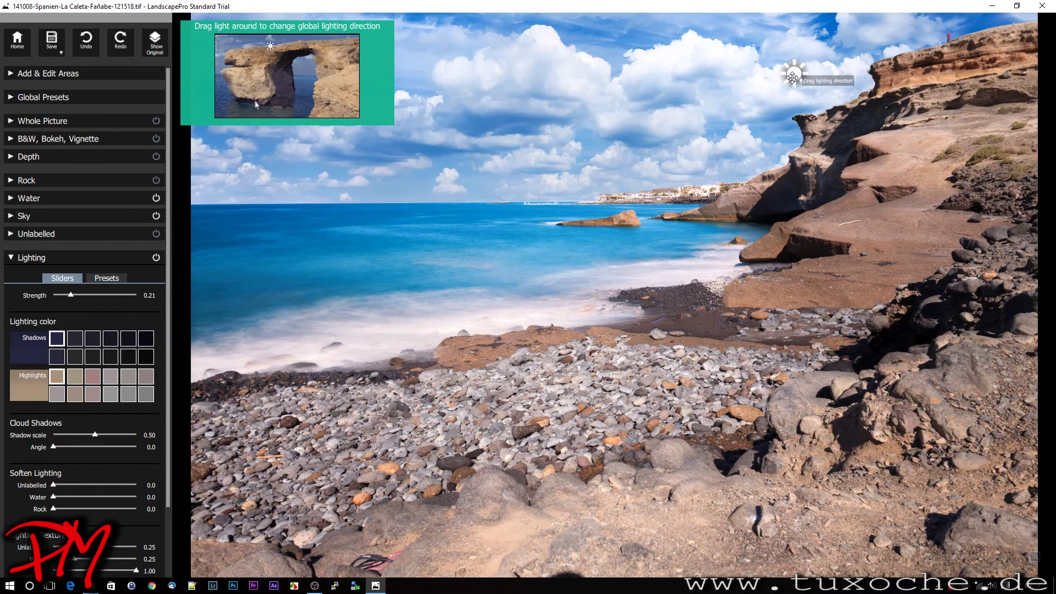
pyautogui.moveTo(795, 74)
pyautogui.mouseDown()
pyautogui.moveTo(606, 95)
pyautogui.moveTo(367, 151)
pyautogui.mouseUp()
pyautogui.moveTo(167, 487); pyautogui.dragTo(161, 565)
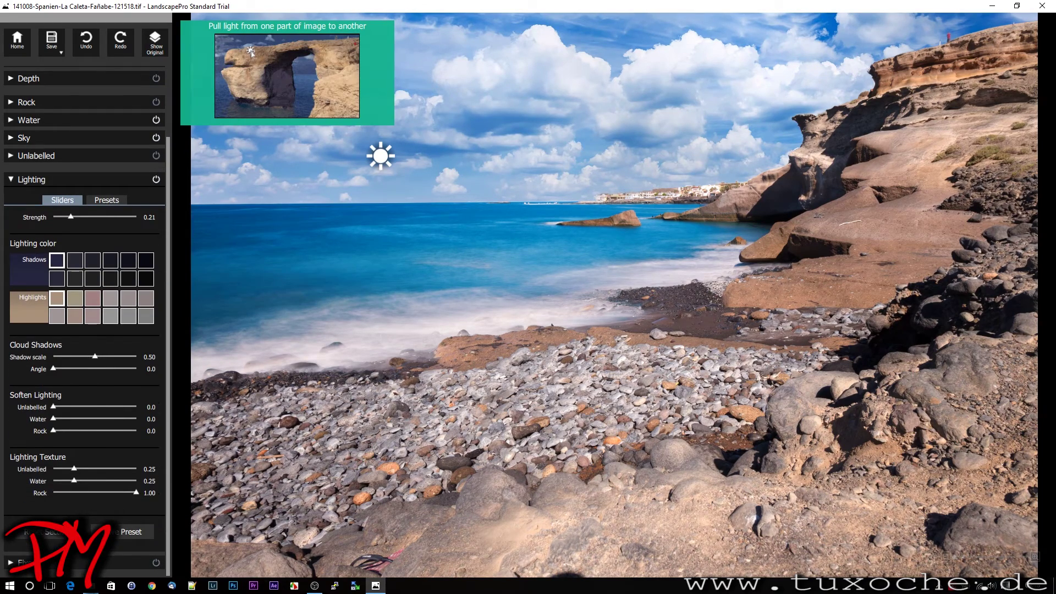
pyautogui.click(47, 531)
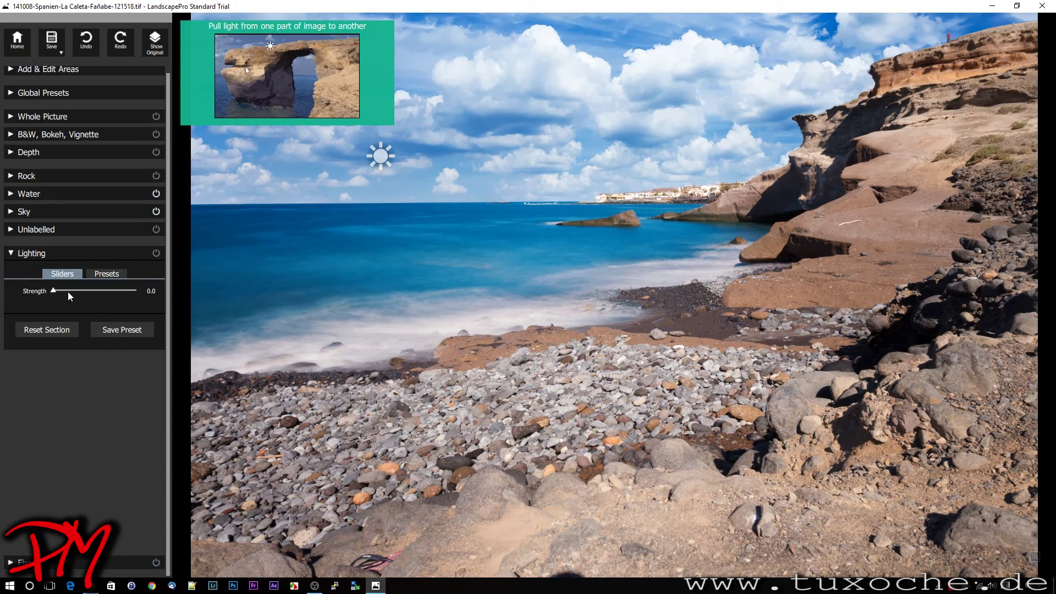
# Reset the Sky section to remove the replacement clouds and sky adjustments
pyautogui.click(9, 217)
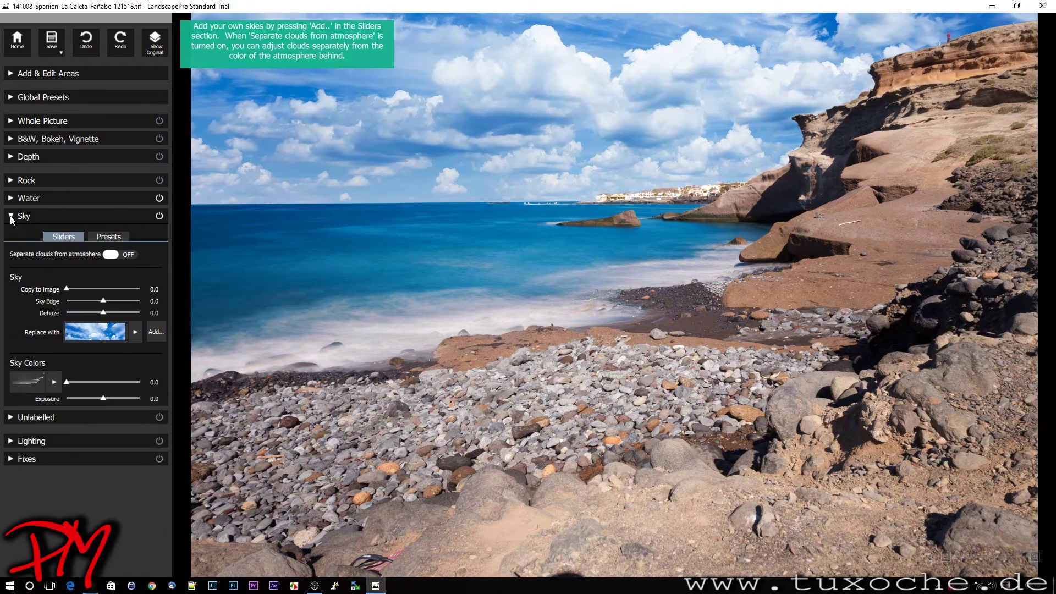
pyautogui.click(65, 448)
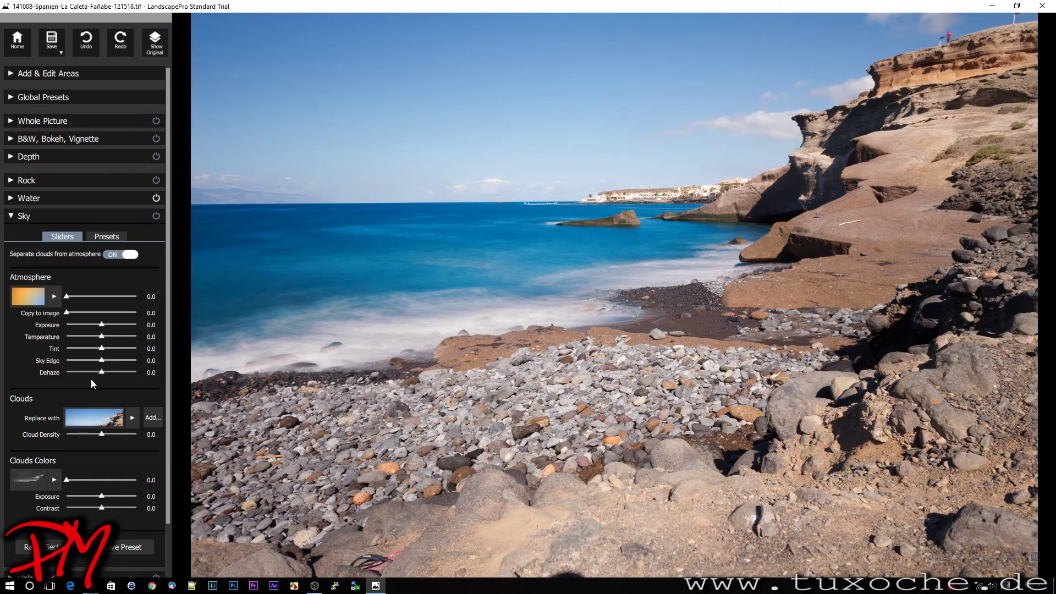
pyautogui.scroll(-2, 93, 384)
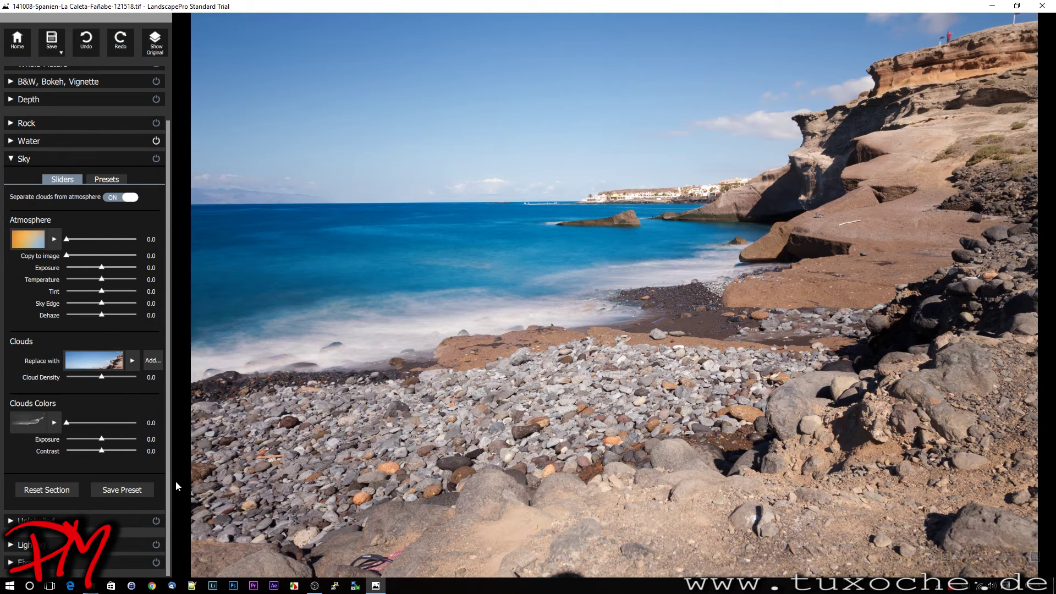